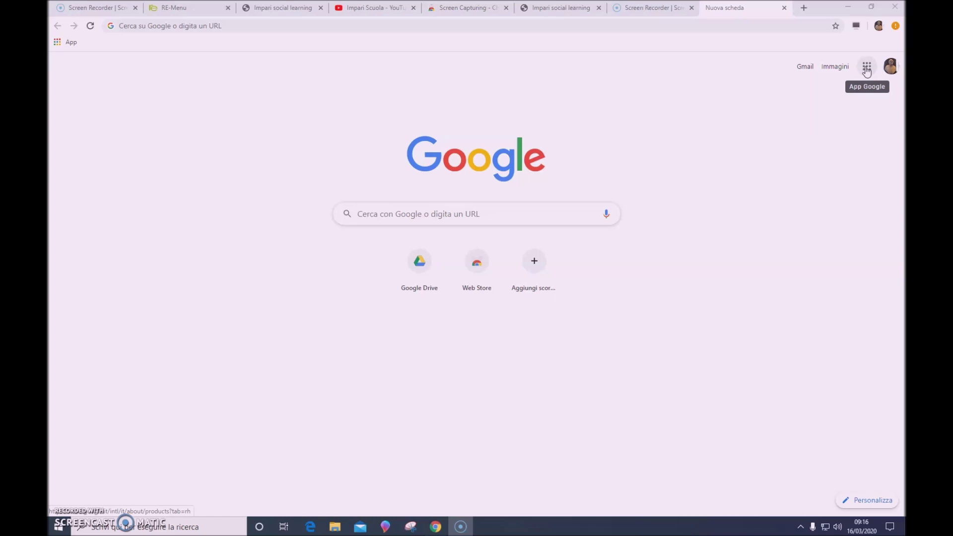
Open Google Drive from the Google apps and create a new blank Google Form
click(866, 71)
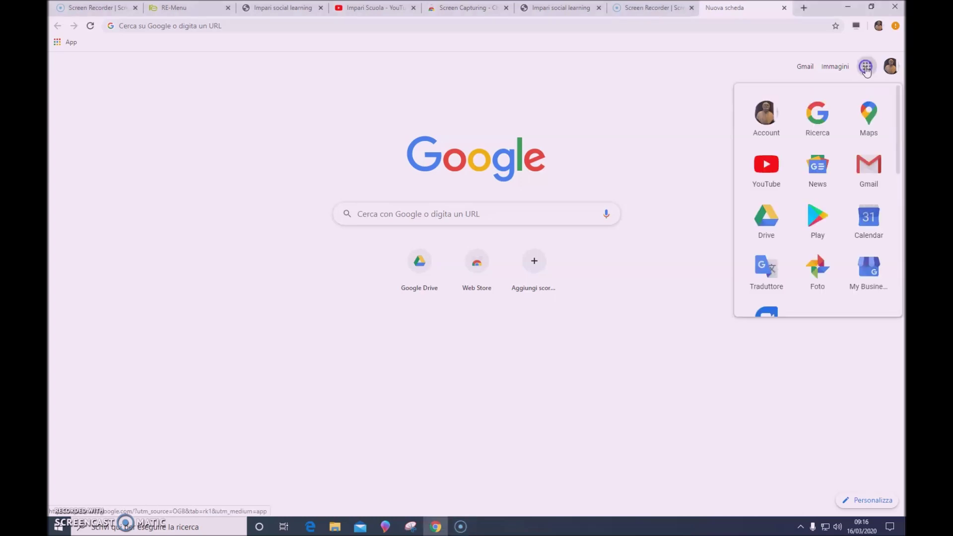
click(767, 221)
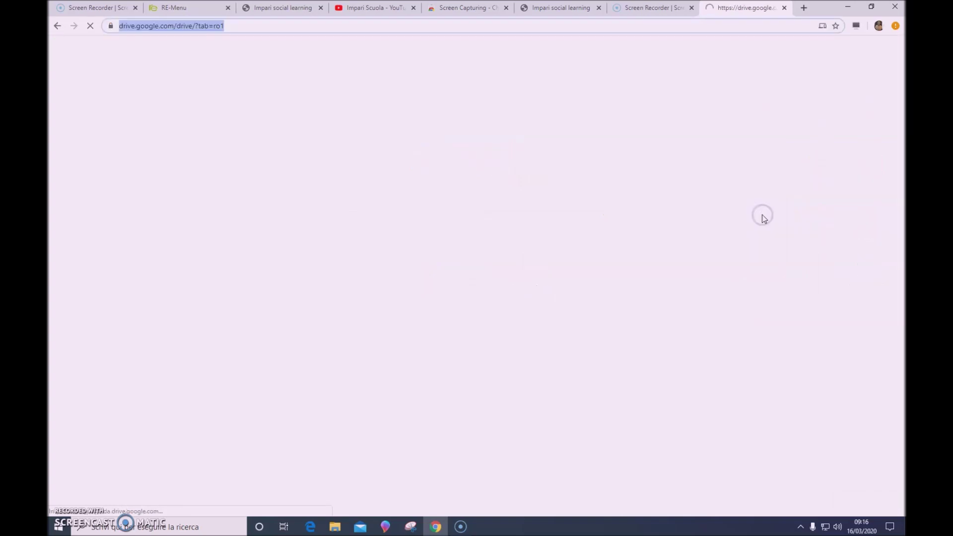
click(52, 64)
click(89, 87)
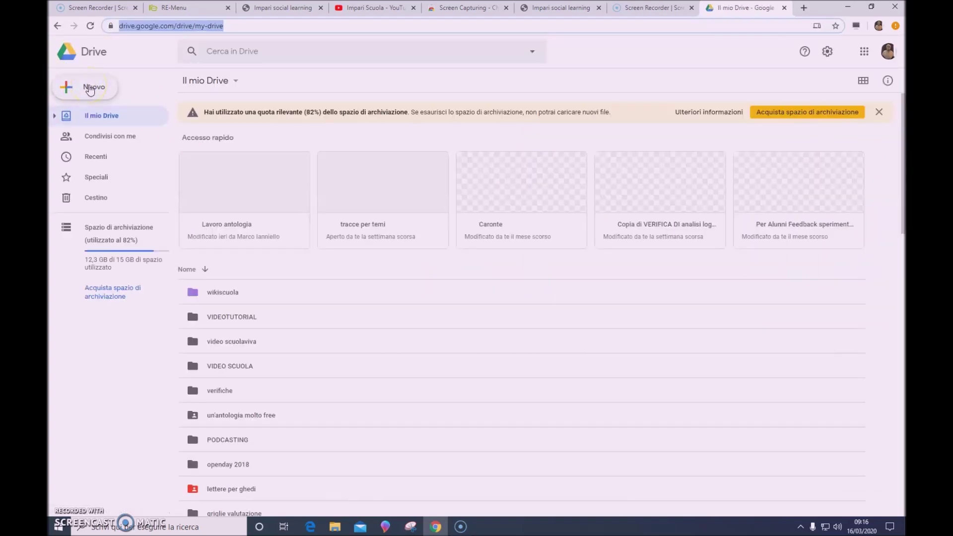
click(90, 87)
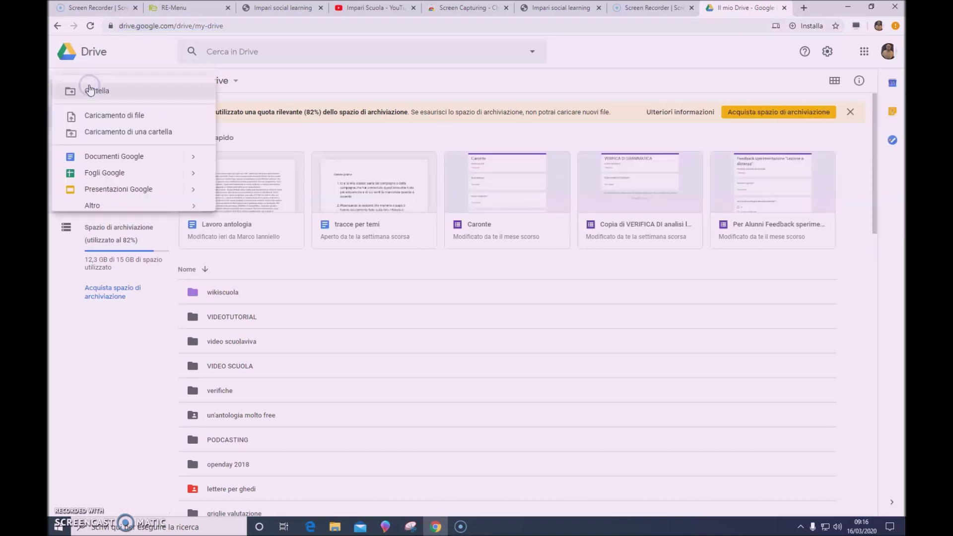
mouse_move(102, 209)
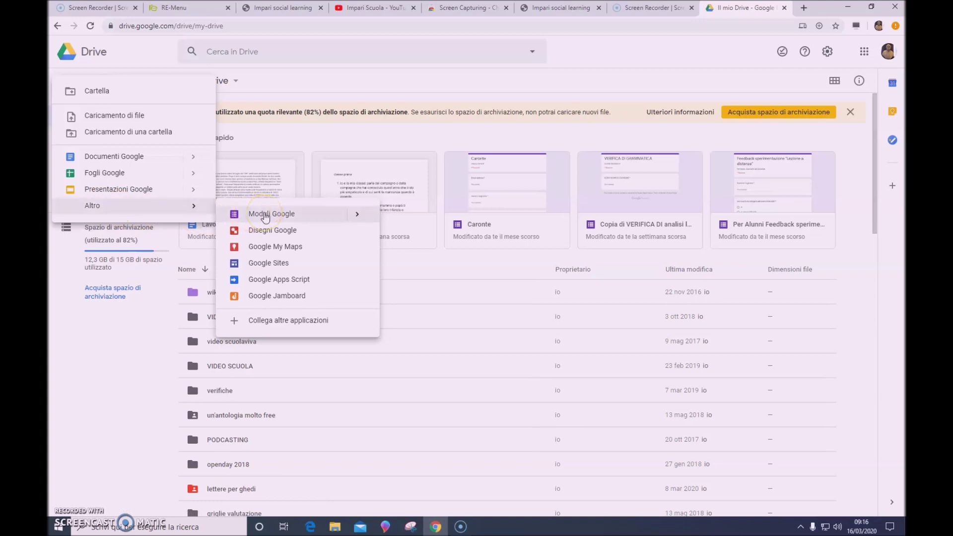
click(264, 214)
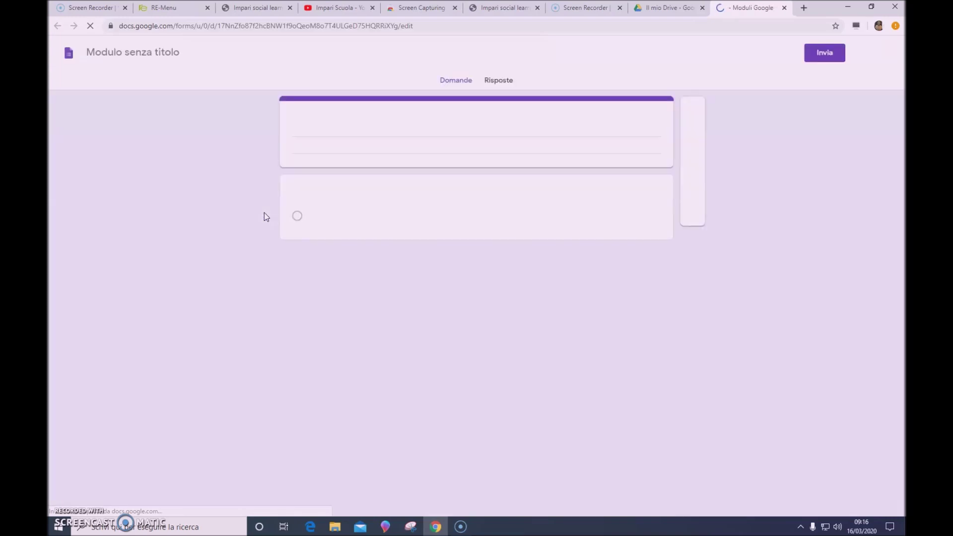
Title the form "tema sull'inquinamento", leaving the description empty
click(353, 123)
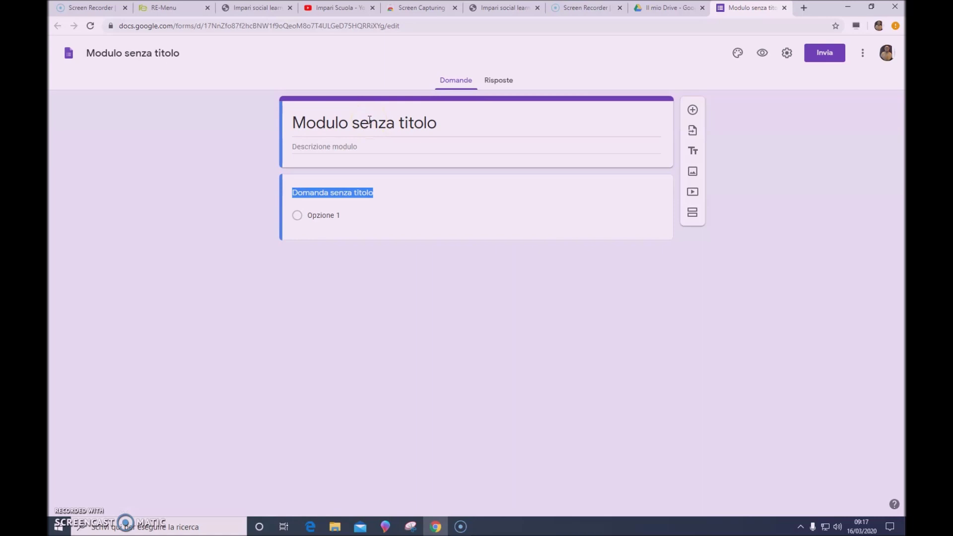
text(t)
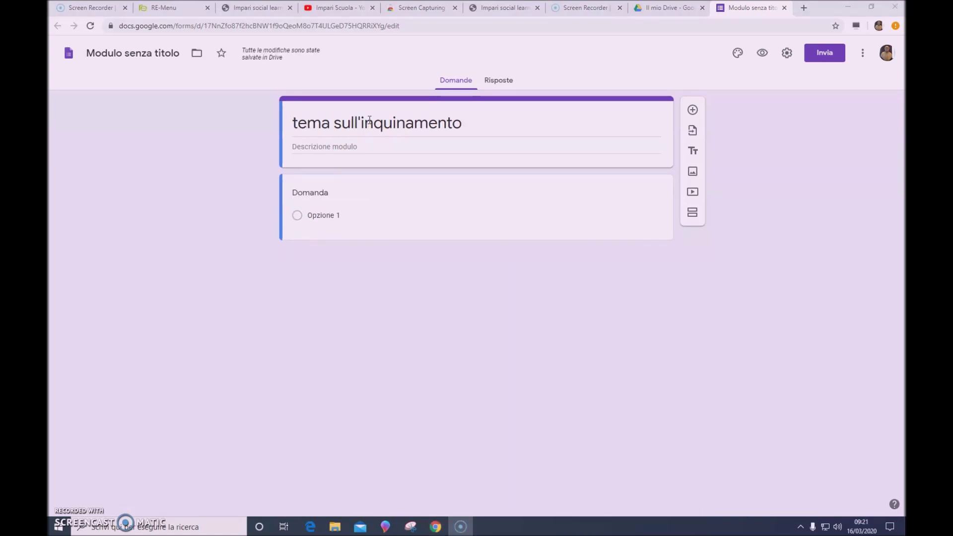
click(382, 110)
click(325, 148)
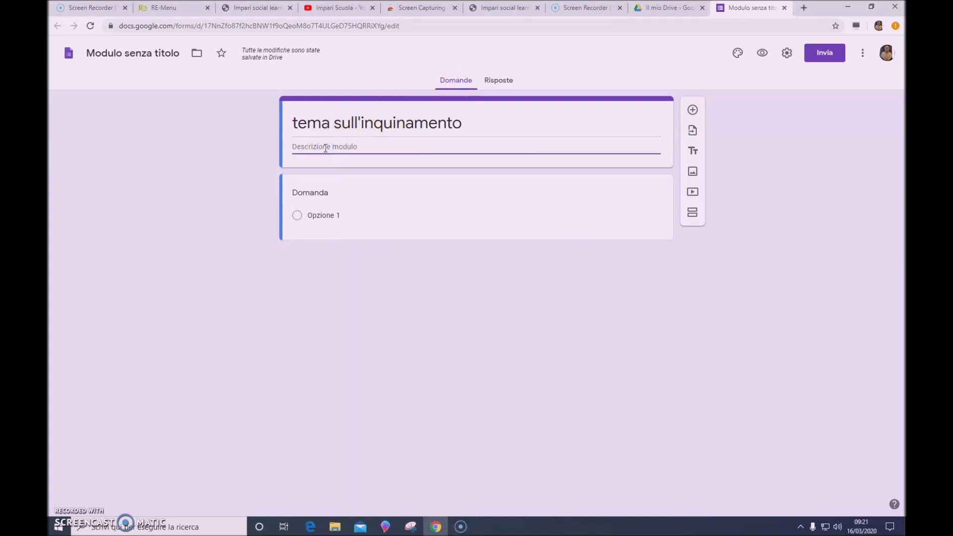
click(301, 145)
Add the short-answer question "nome e cognome" below the form title and make it required
click(693, 111)
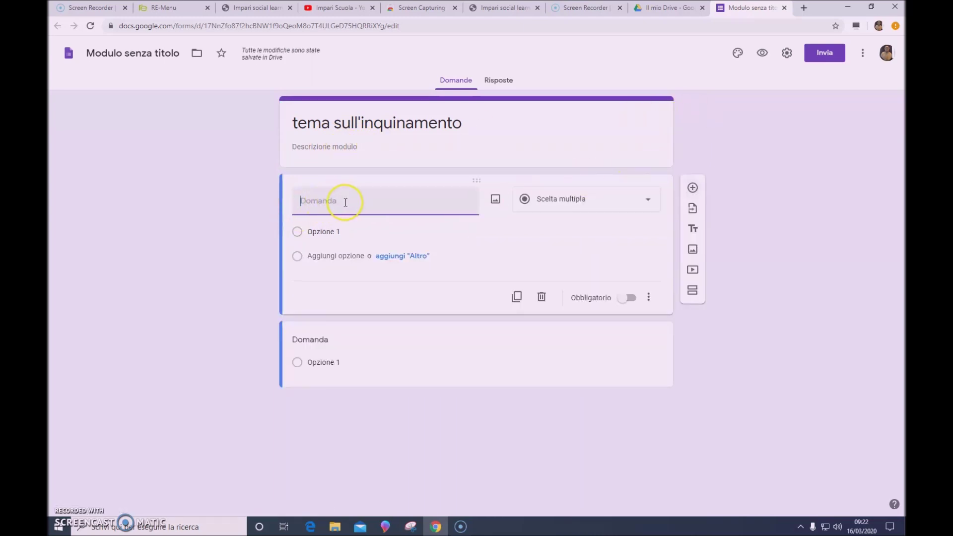
text(nome)
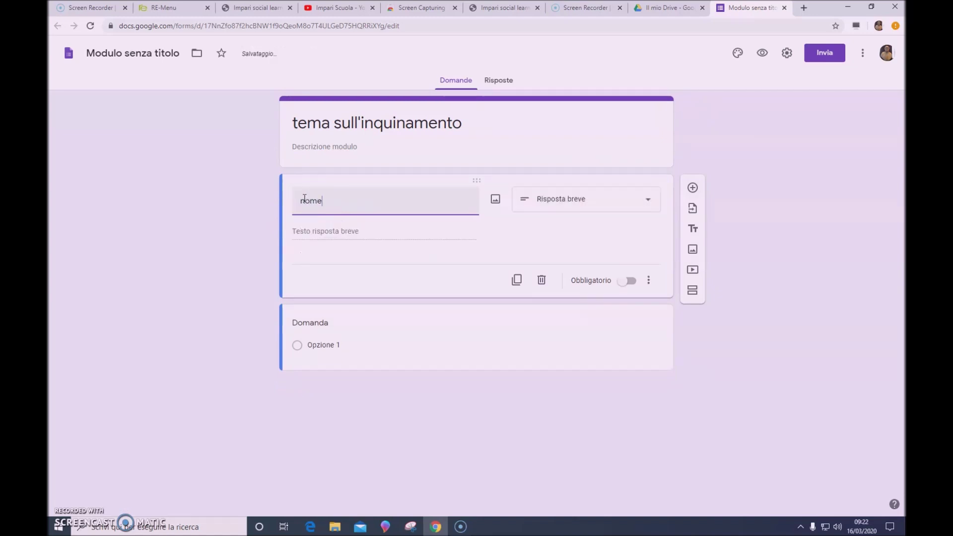
text( e c)
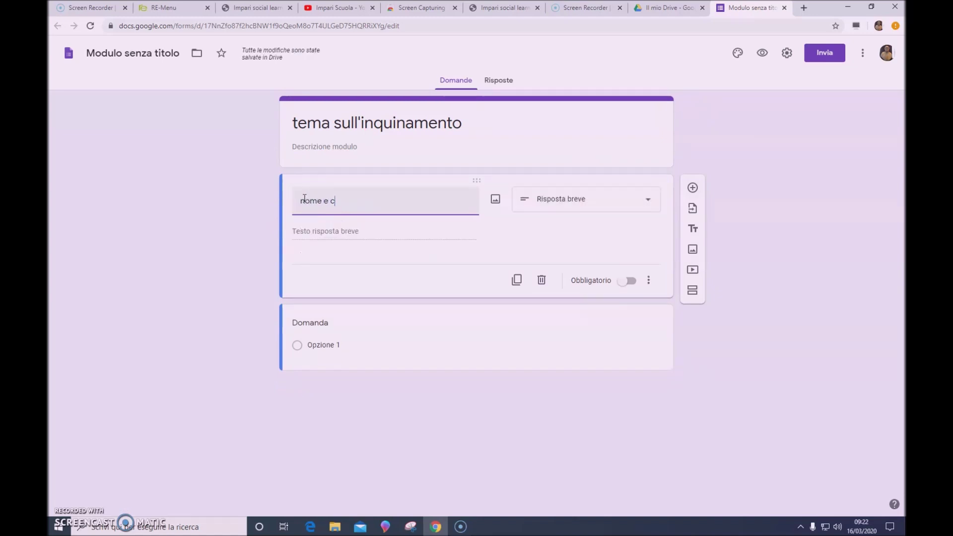
text(ognome)
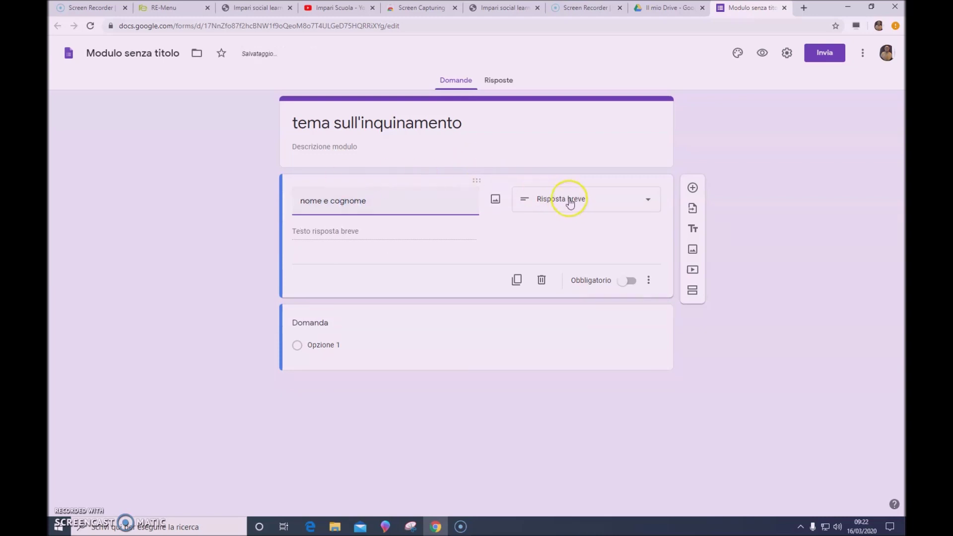
click(632, 281)
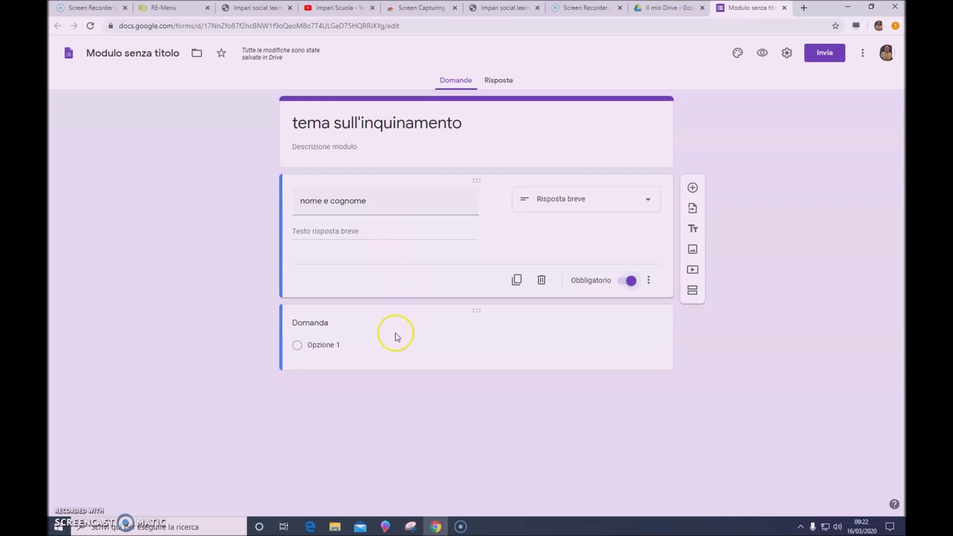
Add a second question of type Caricamento di file and allow respondents to upload files to Drive
click(693, 190)
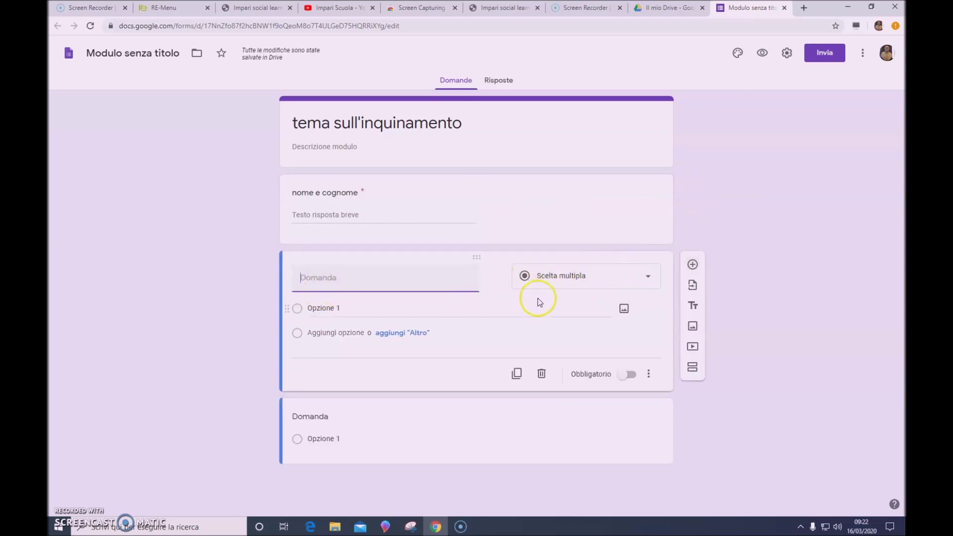
click(577, 277)
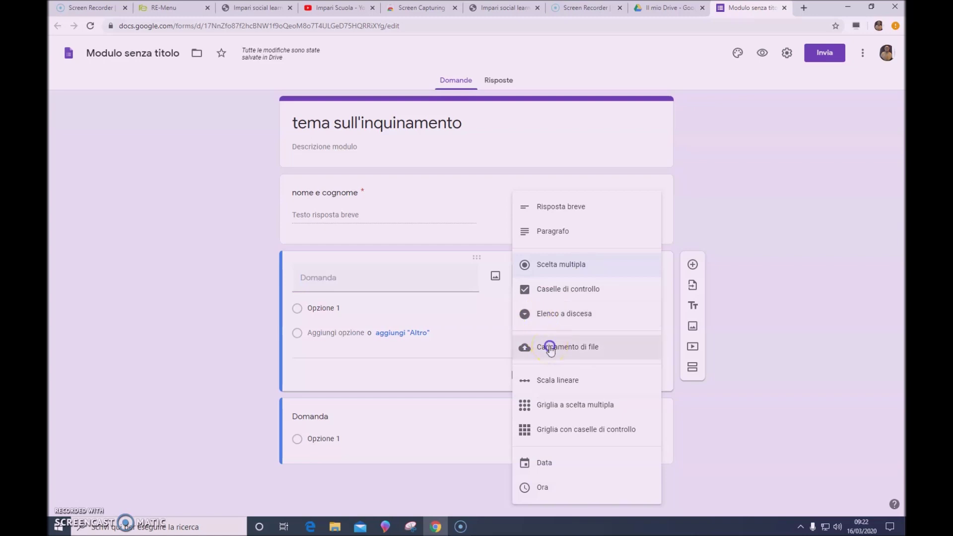
click(552, 347)
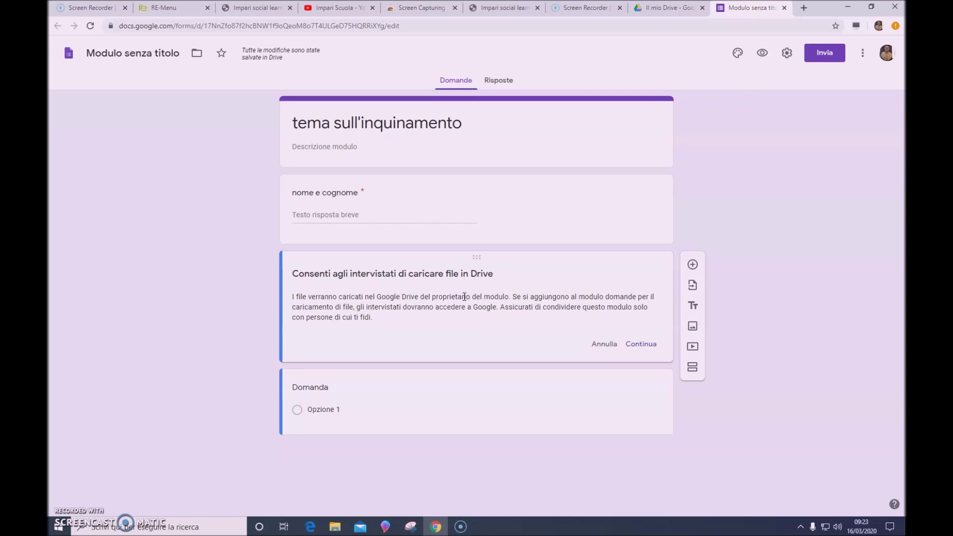
click(640, 343)
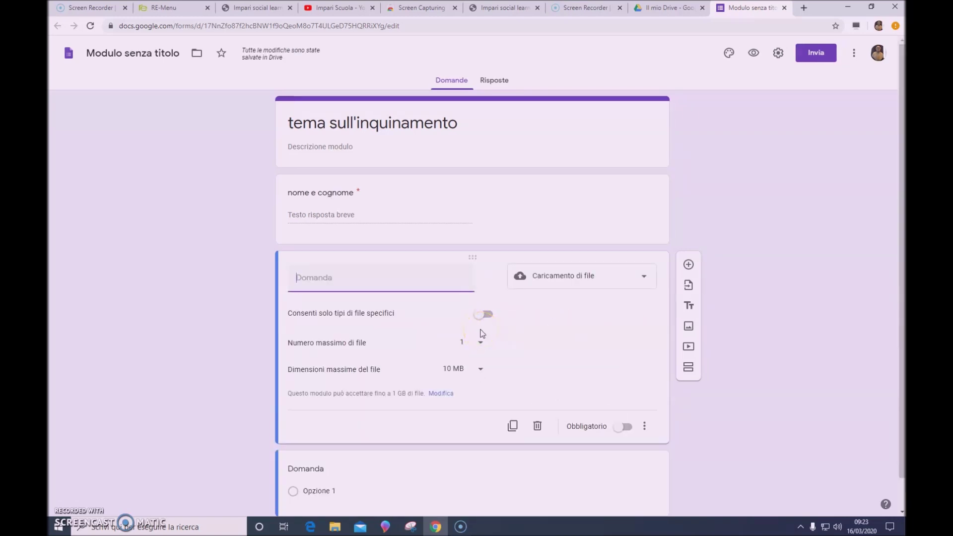
click(320, 278)
Try restricting the uploads to specific file types, first Immagine and then Audio, and turn the restriction off
click(485, 314)
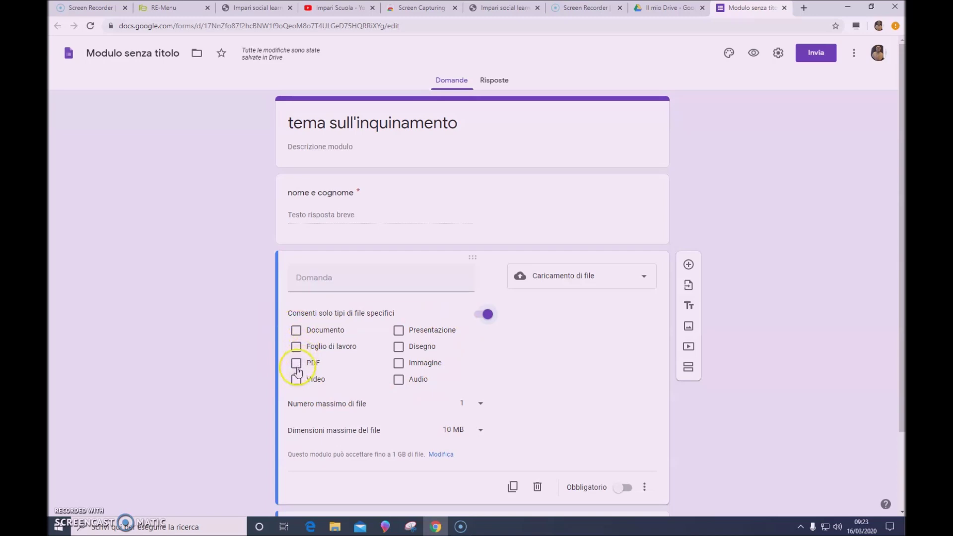
click(400, 364)
click(400, 367)
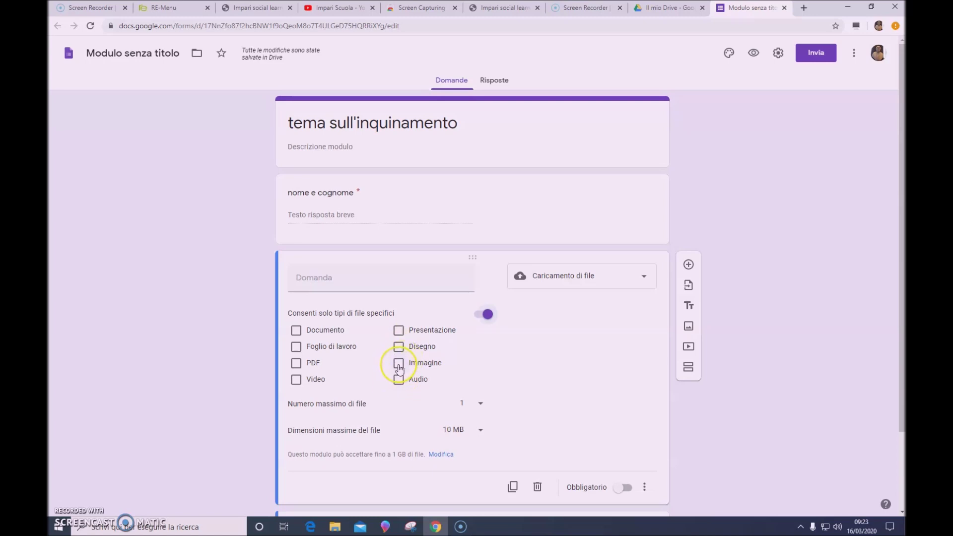
click(400, 365)
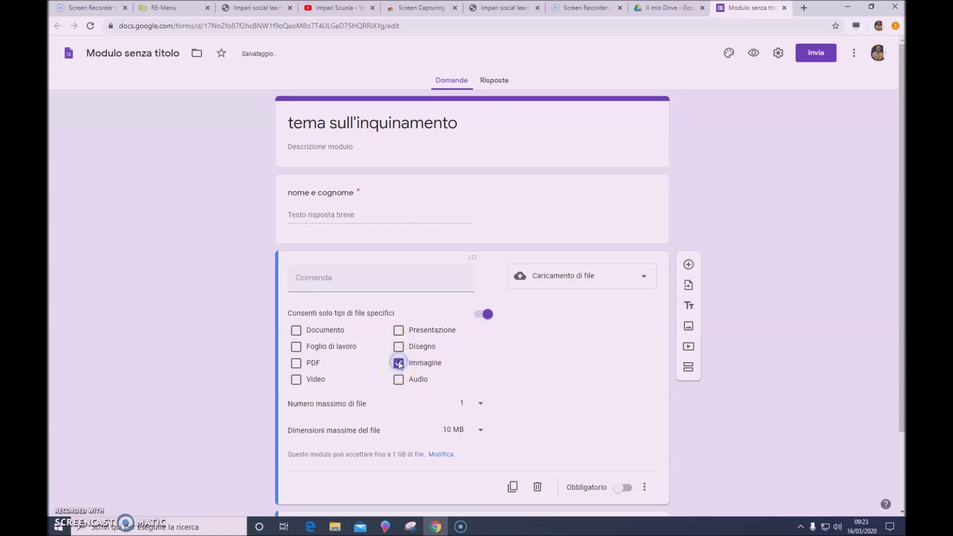
click(399, 366)
click(399, 381)
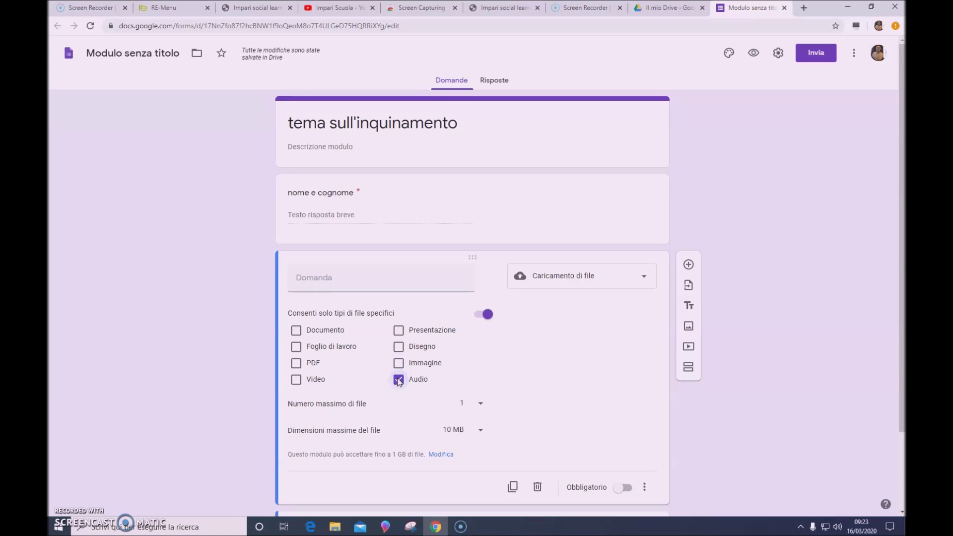
click(478, 317)
click(478, 316)
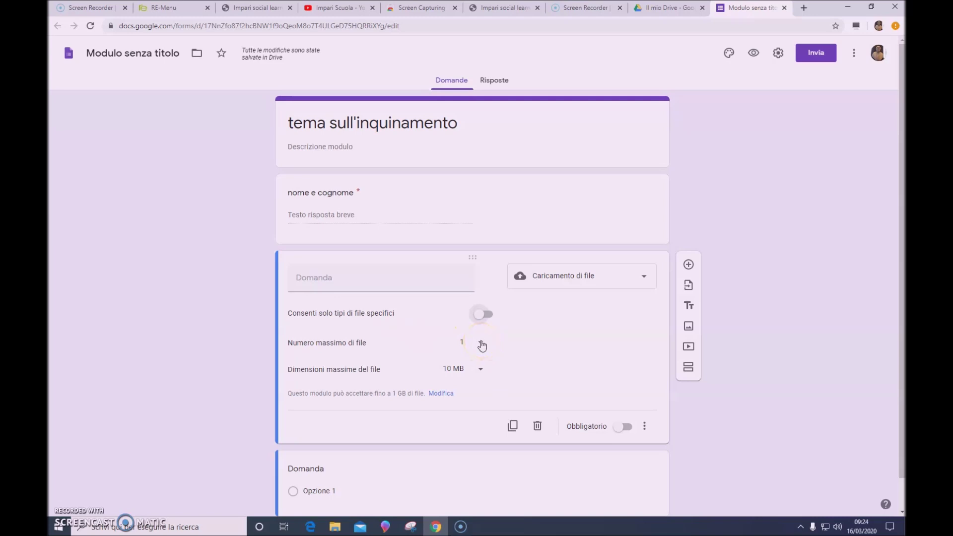
Set the upload question's maximum number of files to 5 and make the question required
click(481, 346)
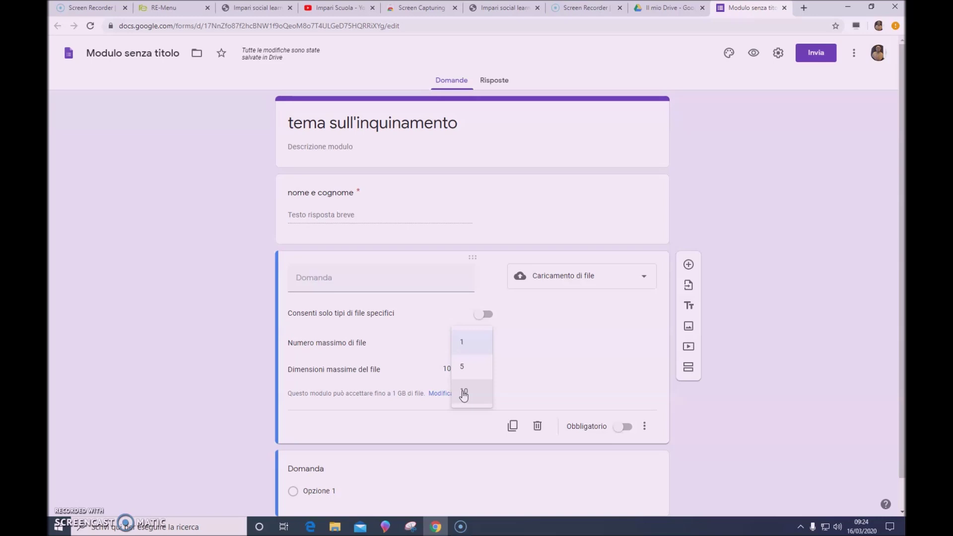
click(462, 367)
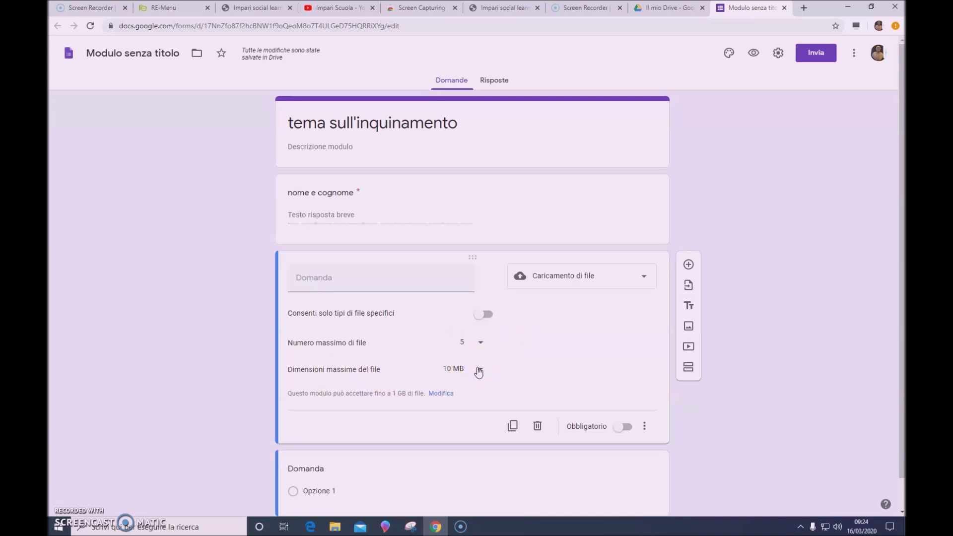
click(627, 428)
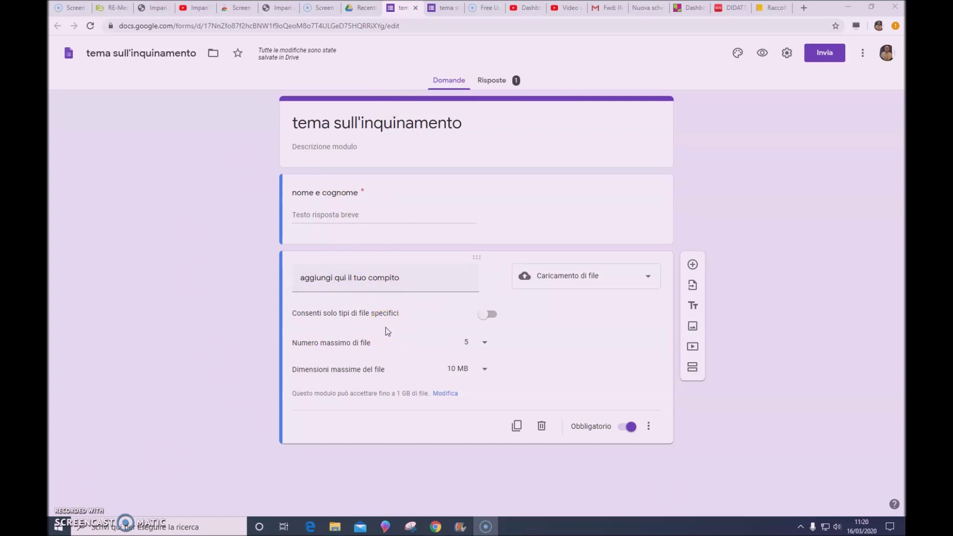
Get the form's sharing link, shorten its URL and copy it
click(824, 58)
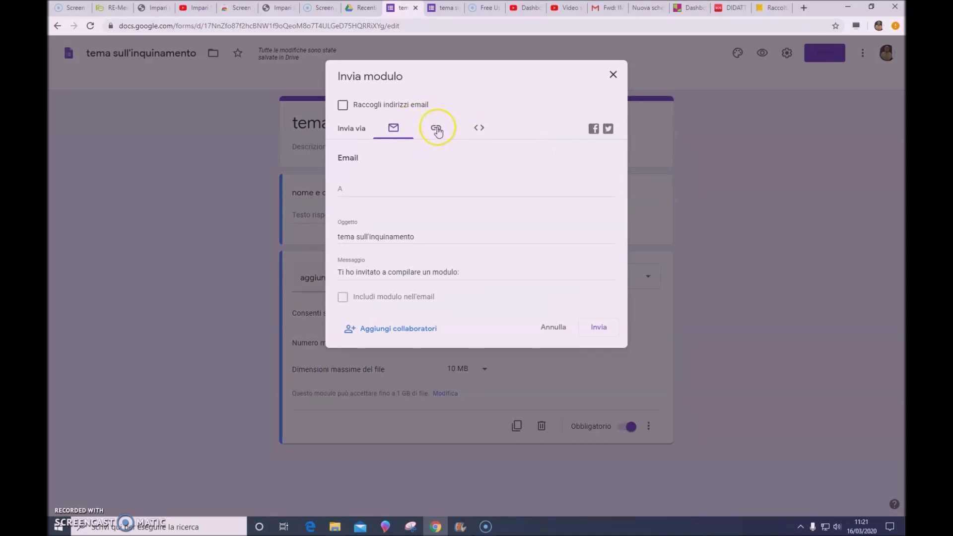
click(436, 128)
click(343, 193)
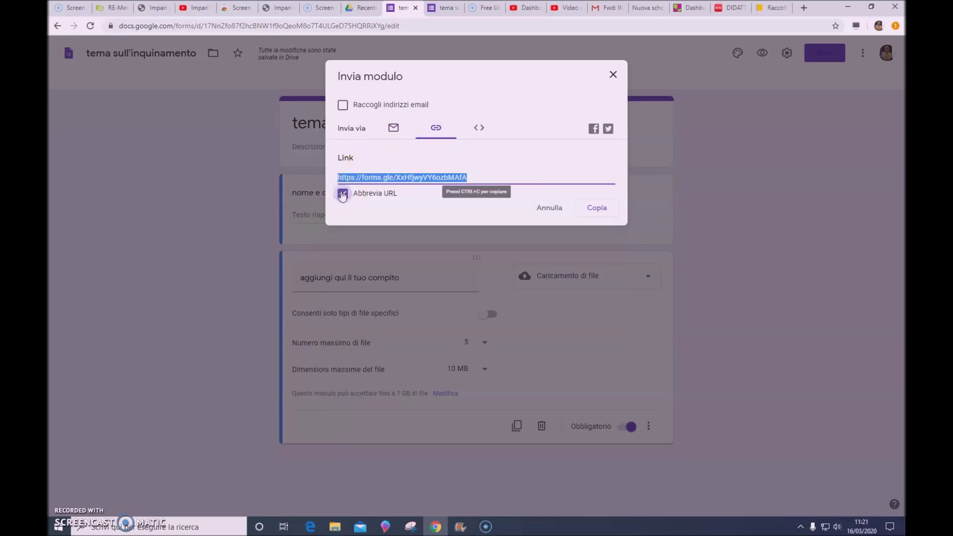
click(596, 209)
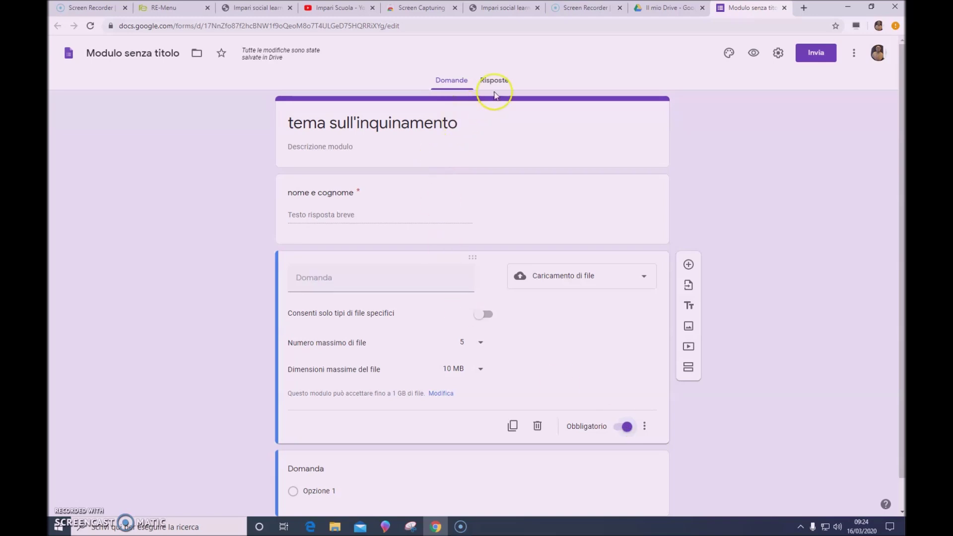
Preview the form as a respondent and open the file picker of the upload question
click(754, 56)
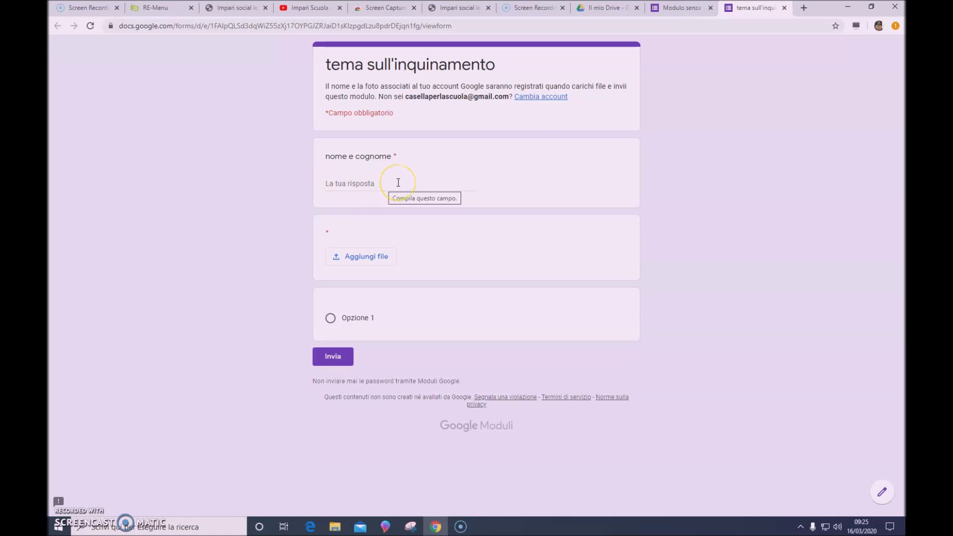
click(365, 259)
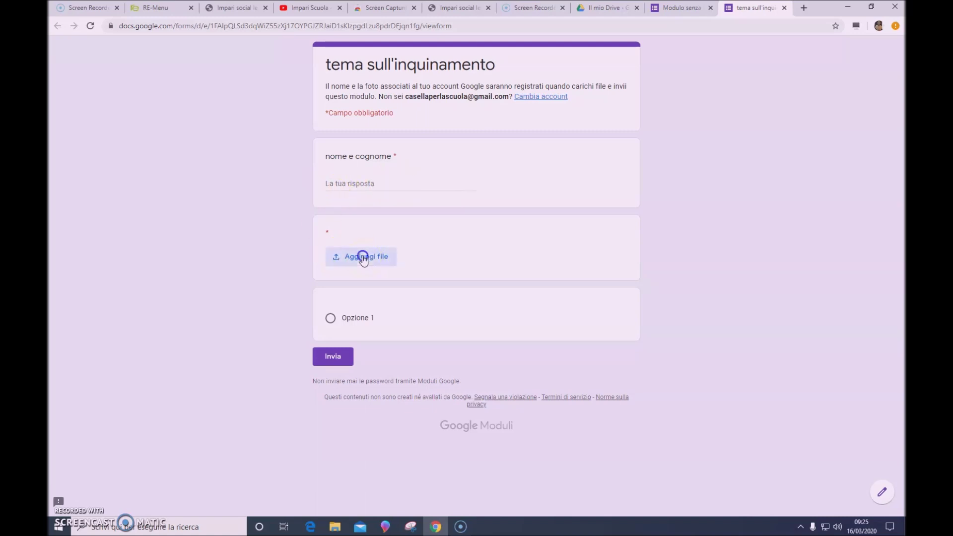
click(280, 150)
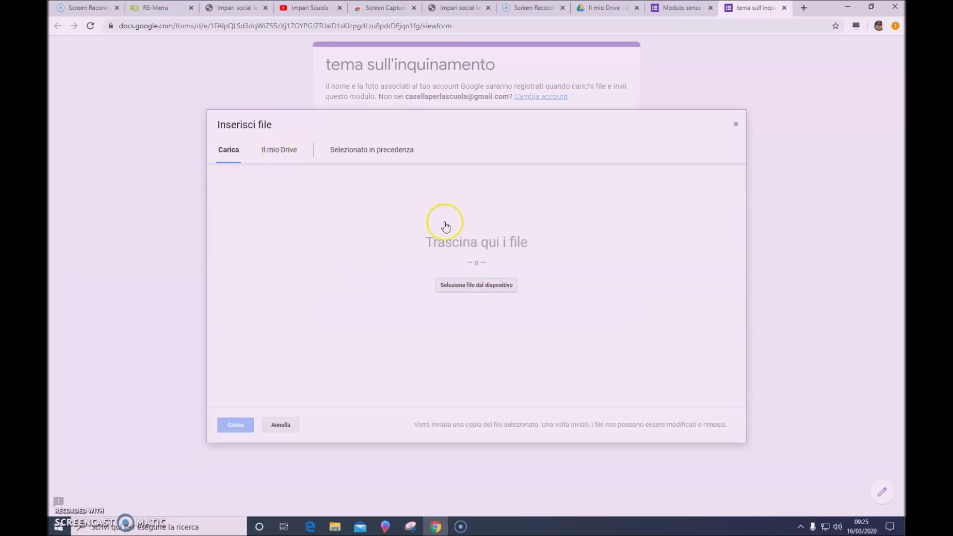
Try to add the Word document prova from the device's Documenti folder as the file to upload
click(473, 287)
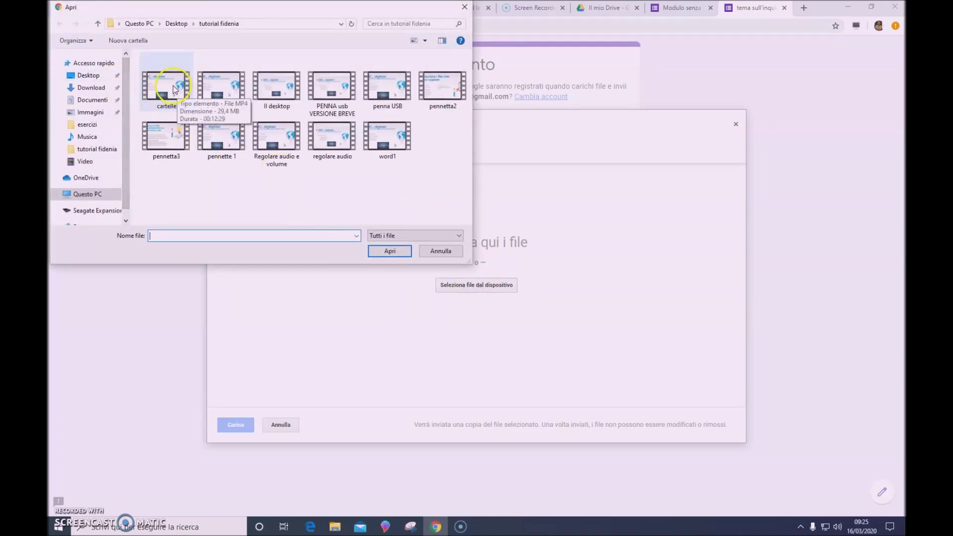
click(100, 113)
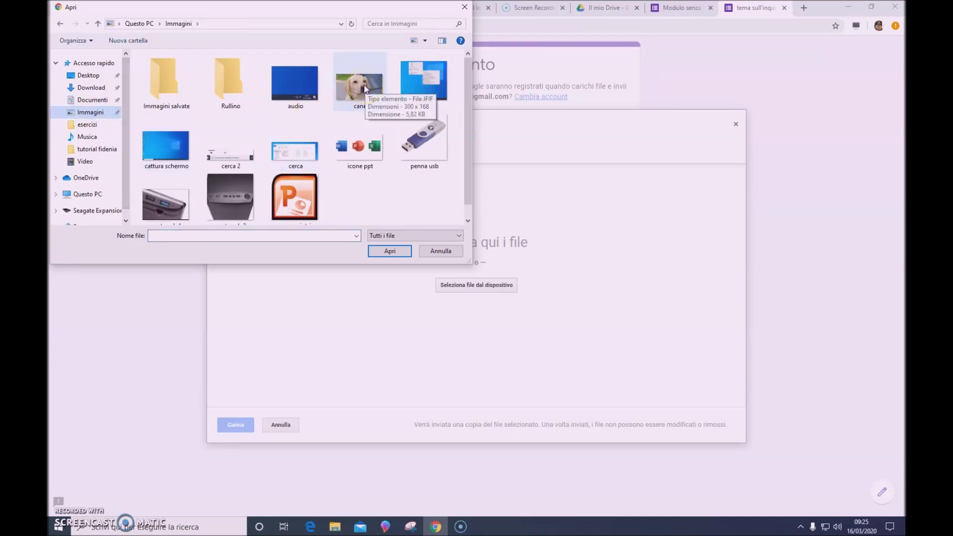
click(102, 100)
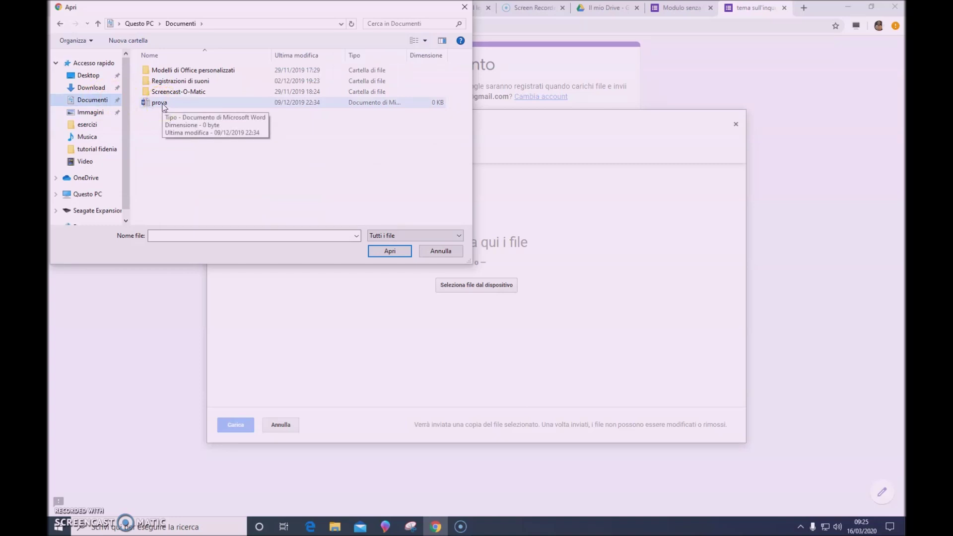
click(158, 102)
click(387, 251)
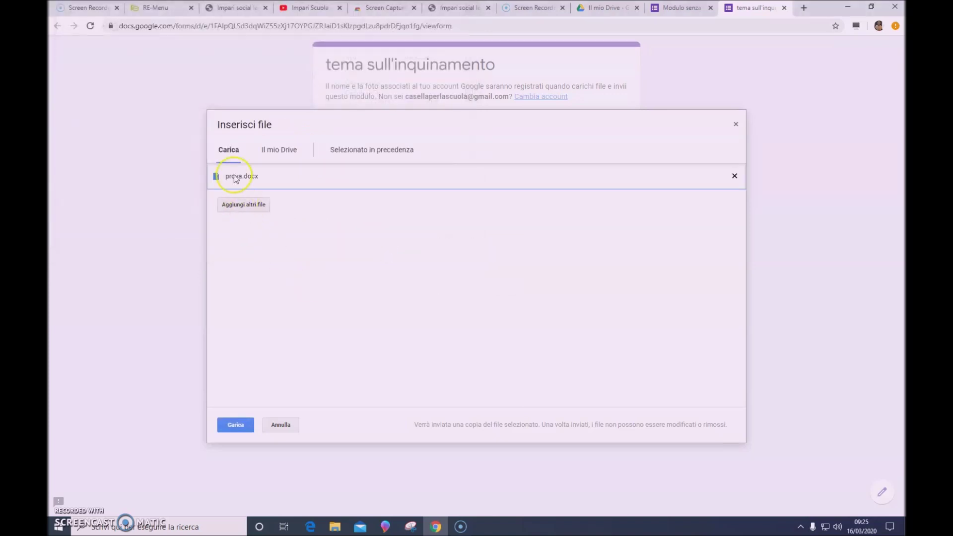
click(244, 205)
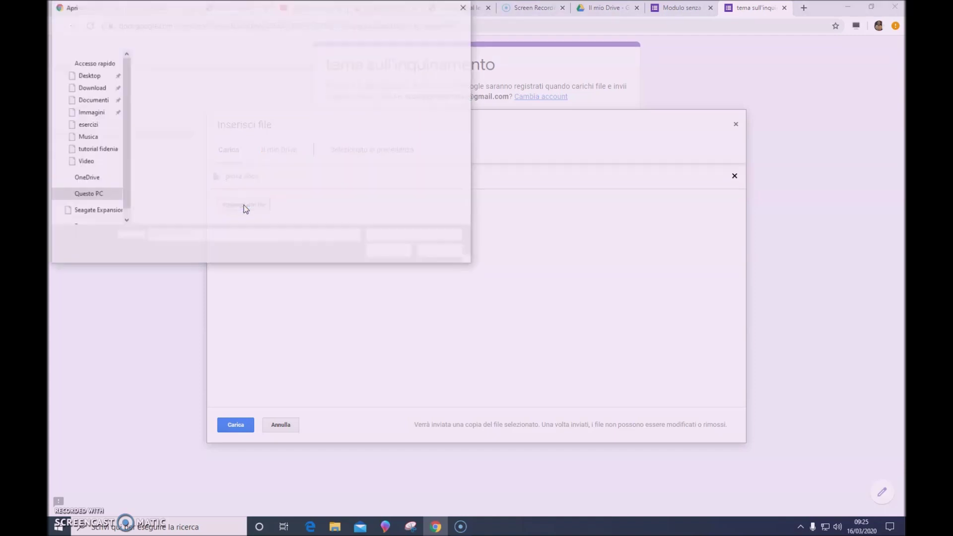
click(464, 7)
Attach the Ricetta document from Il mio Drive to the upload question
click(274, 154)
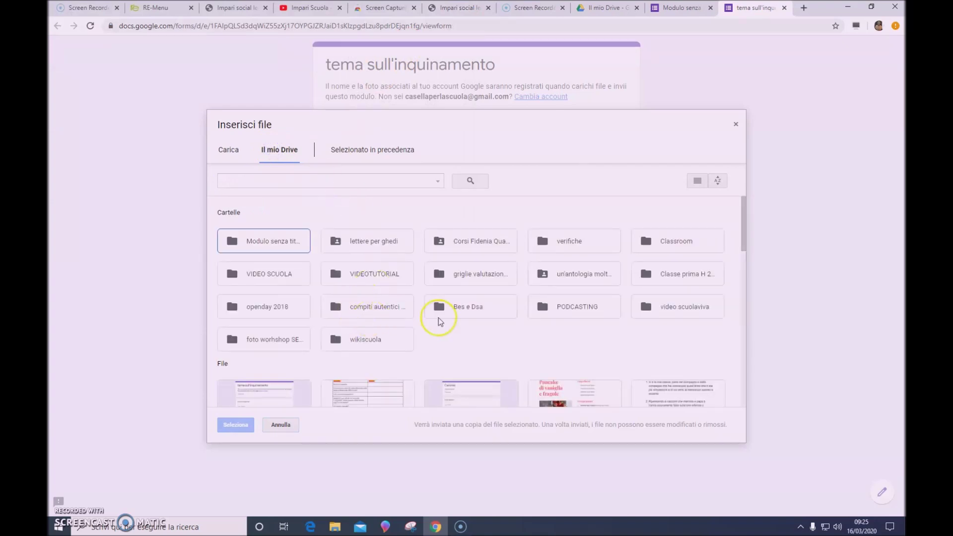
scroll(470, 287, down, 3)
scroll(470, 287, down, 1)
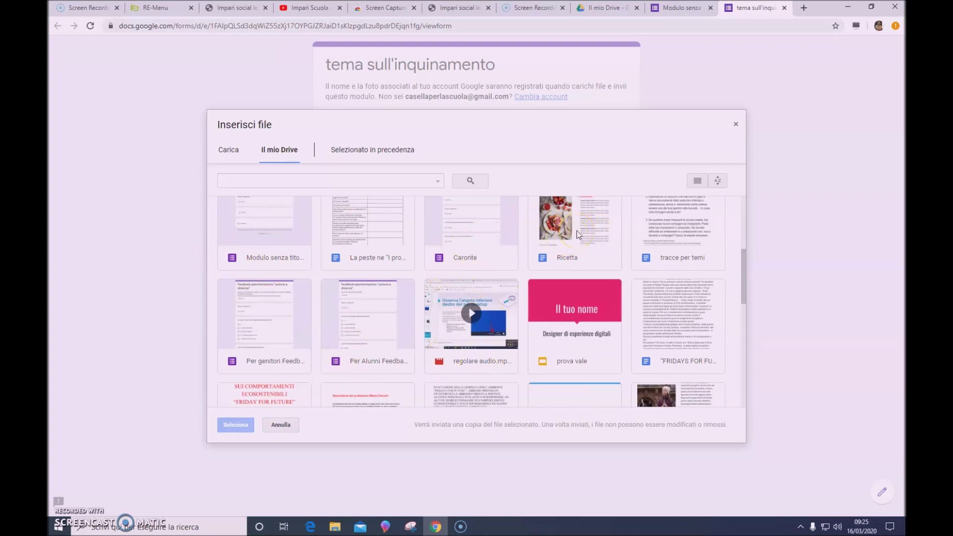
click(556, 223)
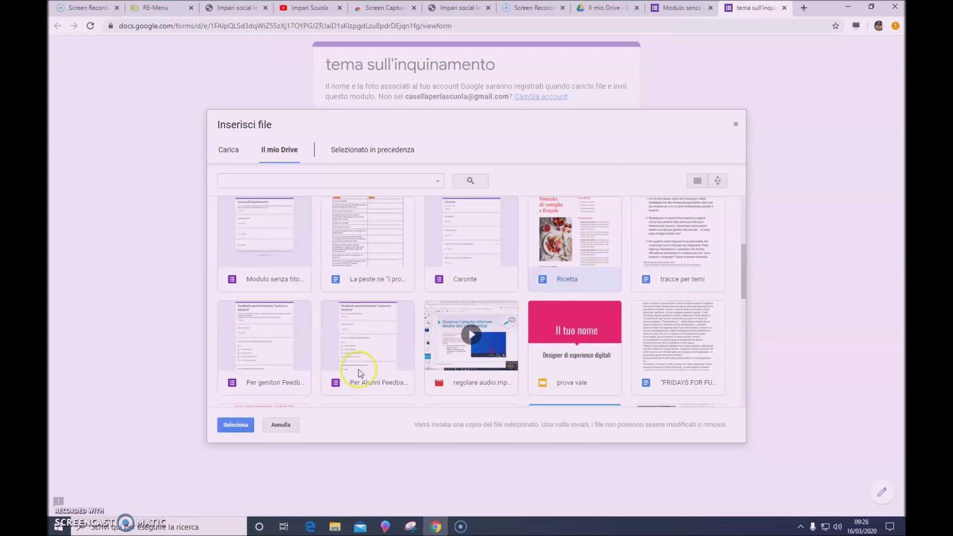
click(573, 248)
click(236, 427)
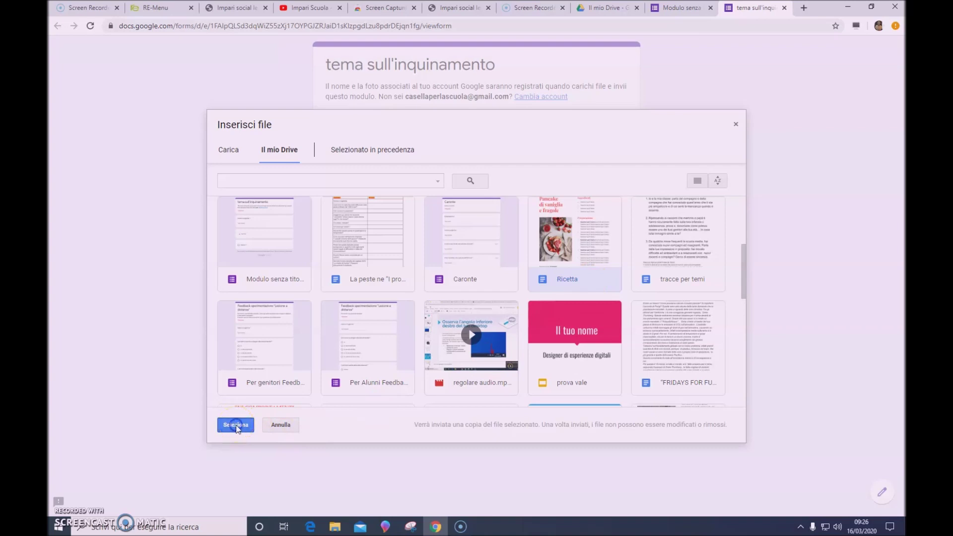
Fill in the respondent's name under nome e cognome and submit the form
click(333, 383)
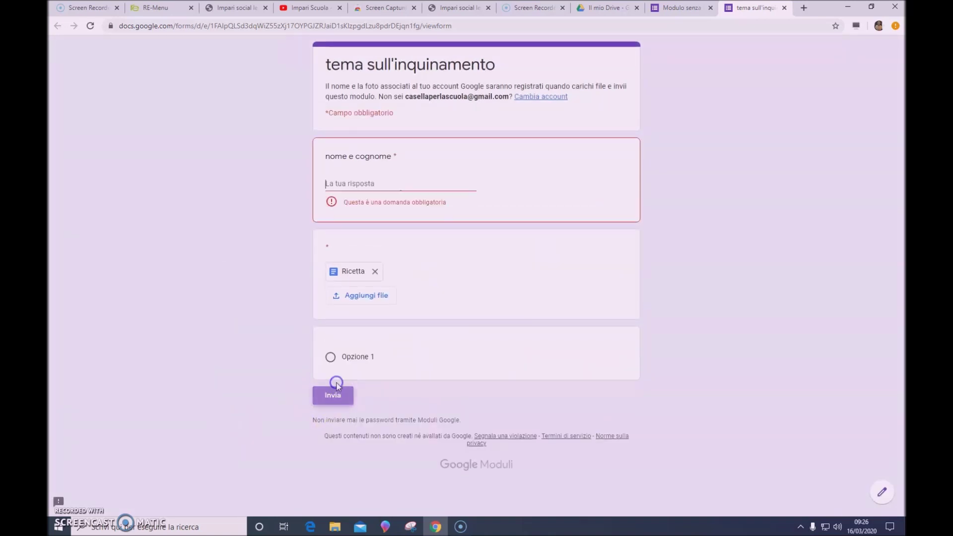
click(341, 178)
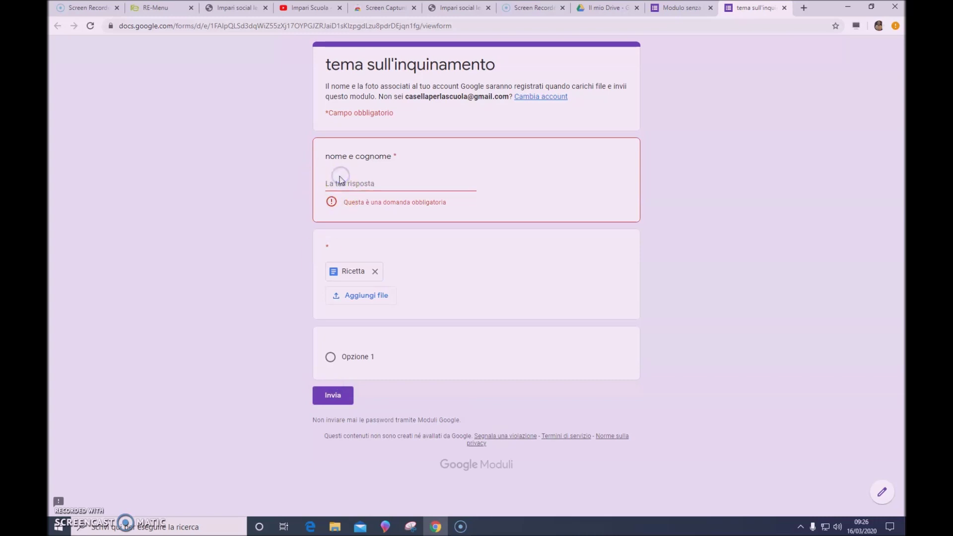
click(341, 180)
text(vale)
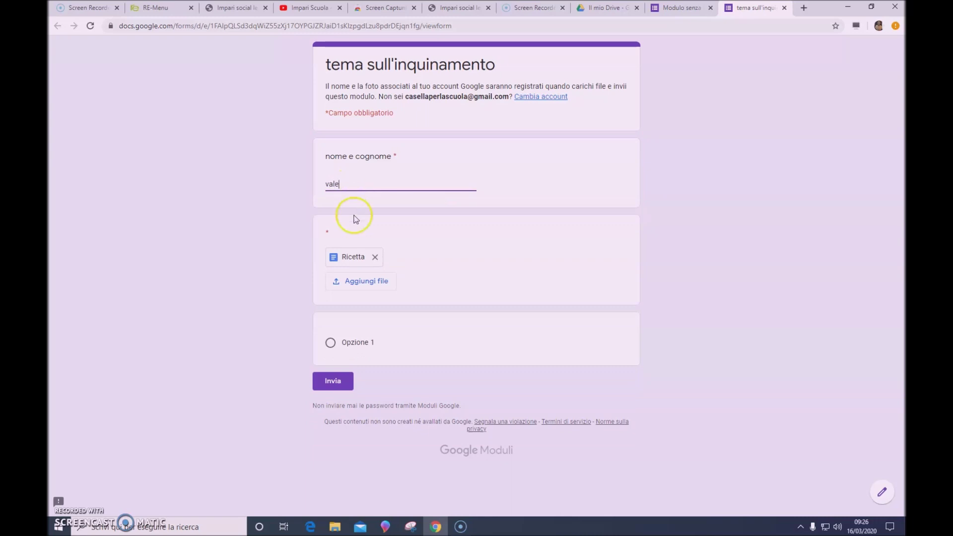
click(335, 384)
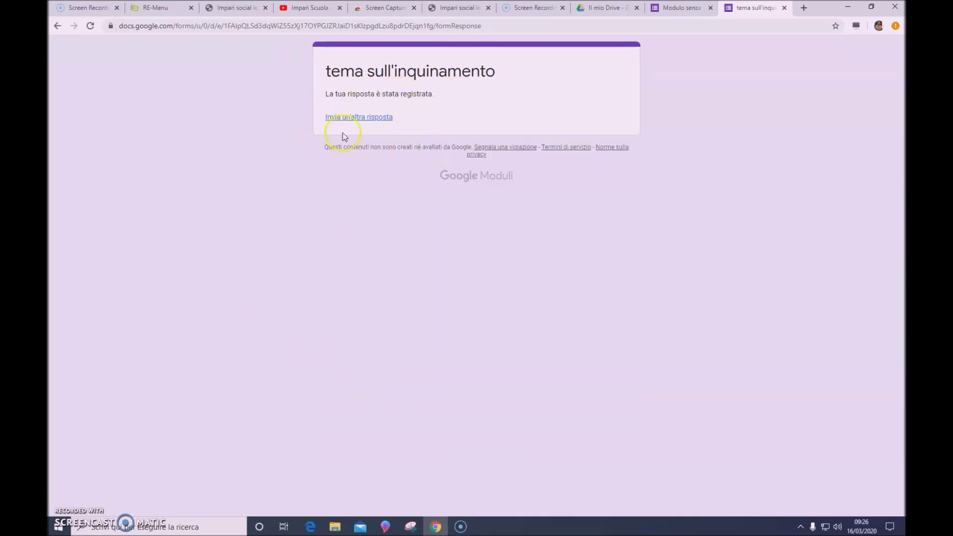
Return to the form editor and name the form file "tema sull'inquinamento"
click(670, 10)
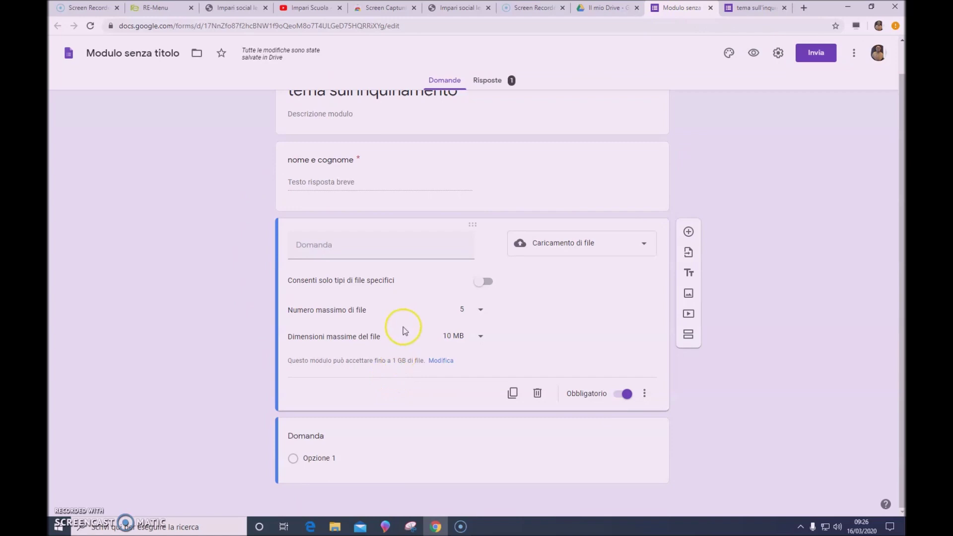
scroll(401, 338, up, 1)
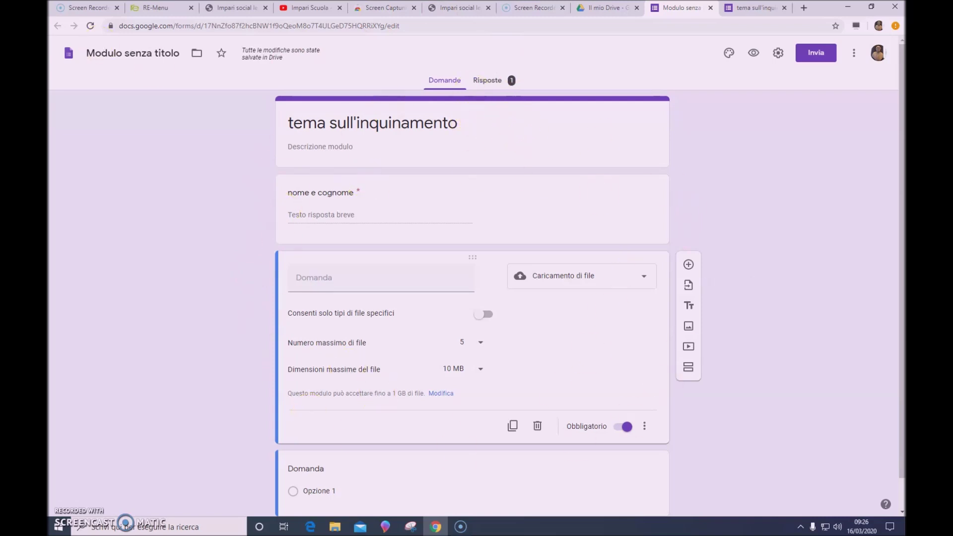
click(122, 47)
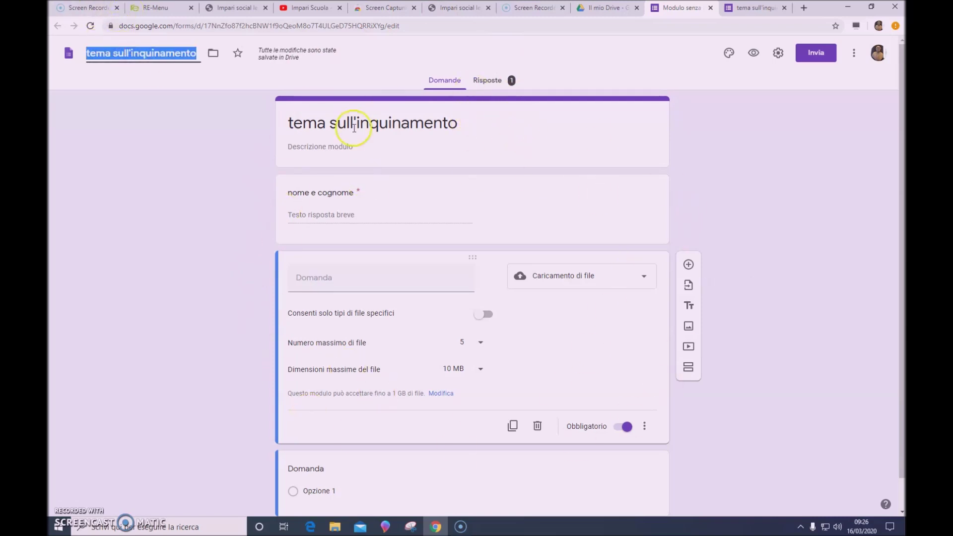
click(359, 158)
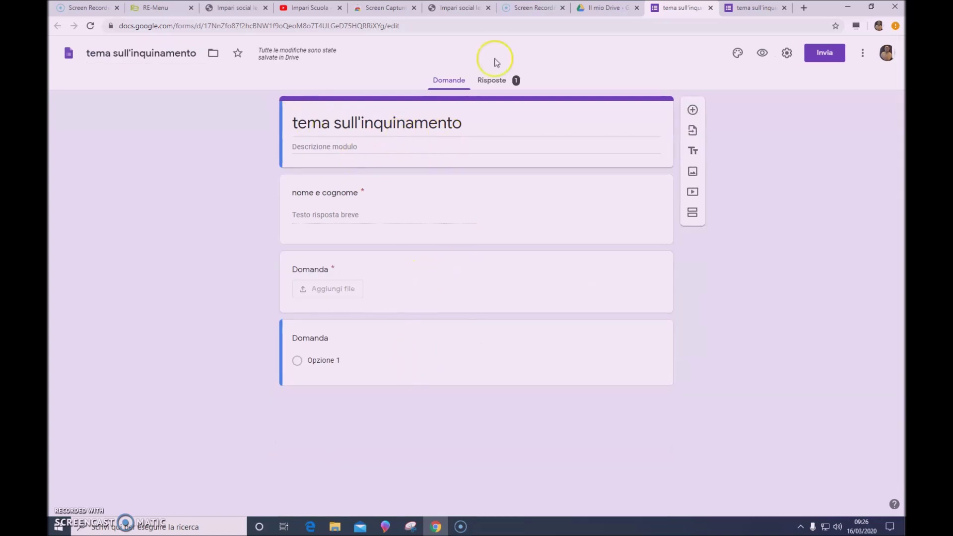
View the form's responses, open the submitted Ricetta document and return to the response summary
click(496, 84)
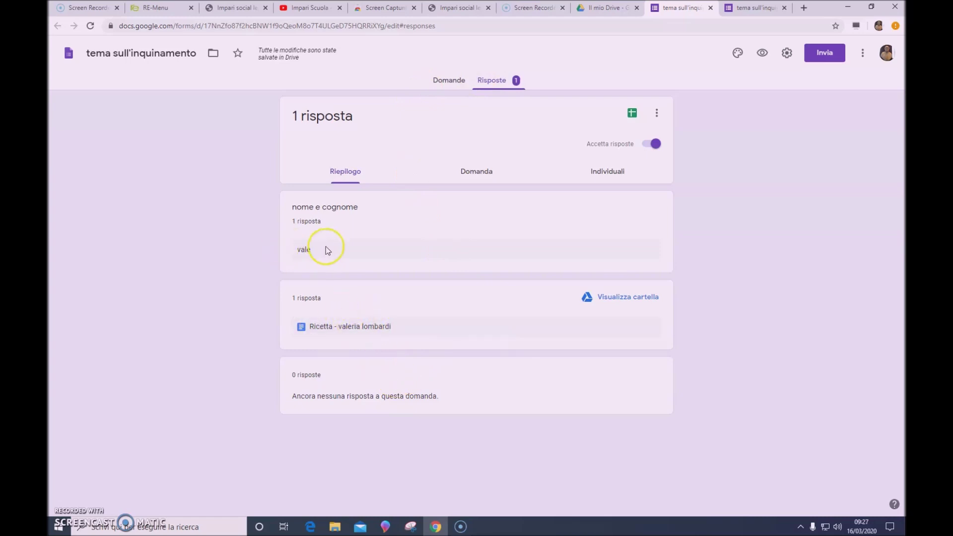
click(354, 329)
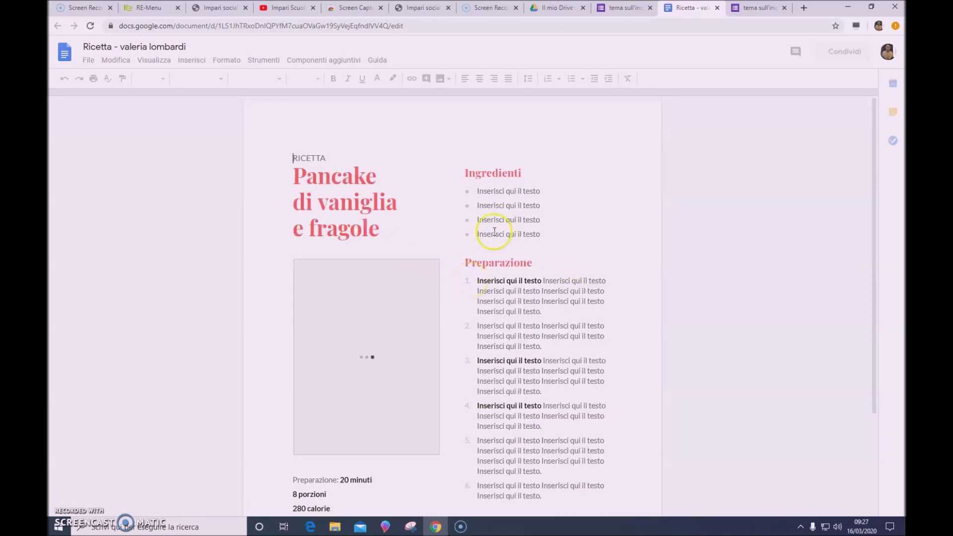
click(624, 8)
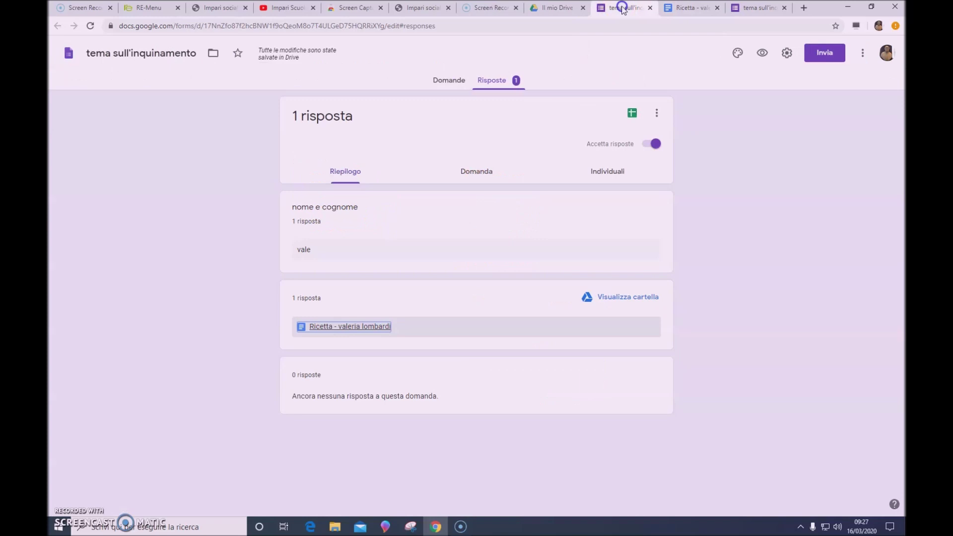